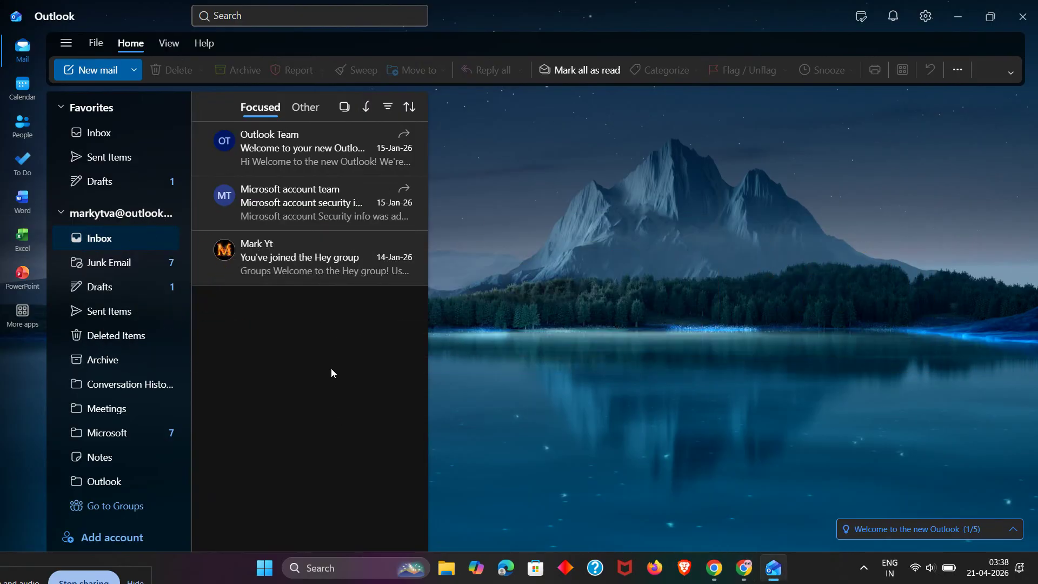
Bring up Outlook's File options, landing on the Your accounts settings page.
left_click(95, 49)
Go to Account info and choose Add account under Email accounts.
left_click(107, 68)
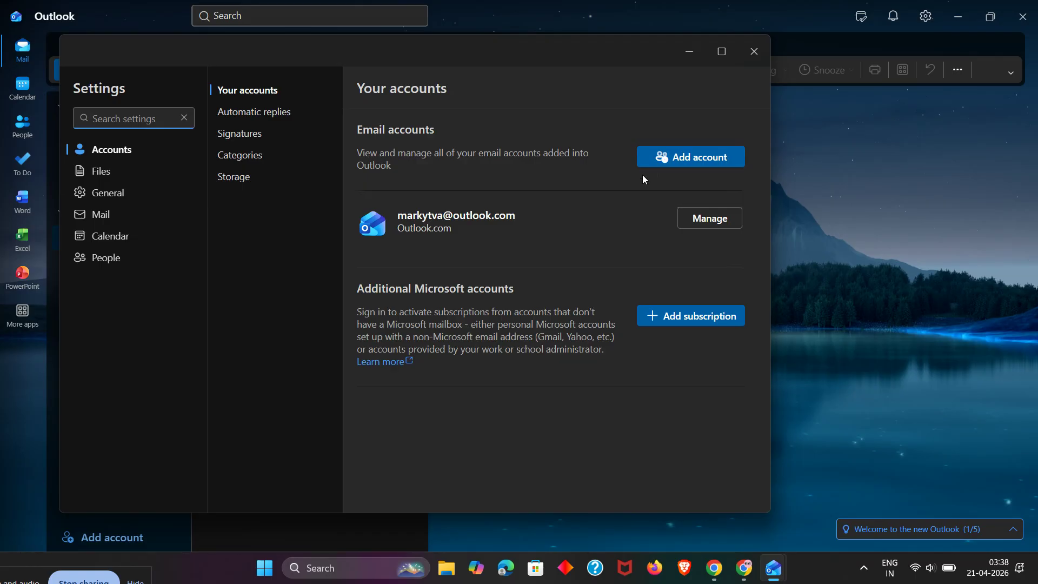
left_click(674, 164)
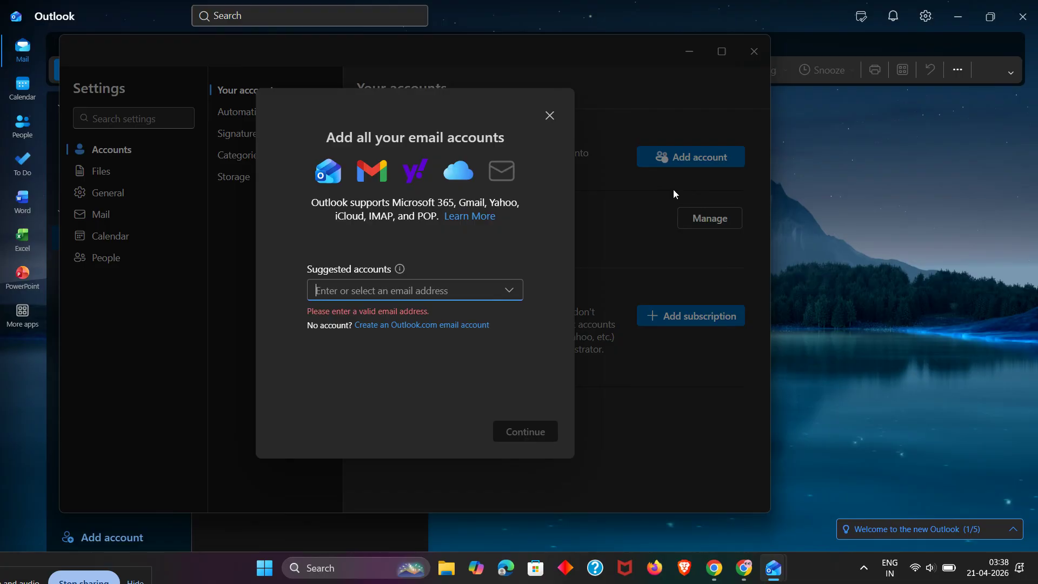
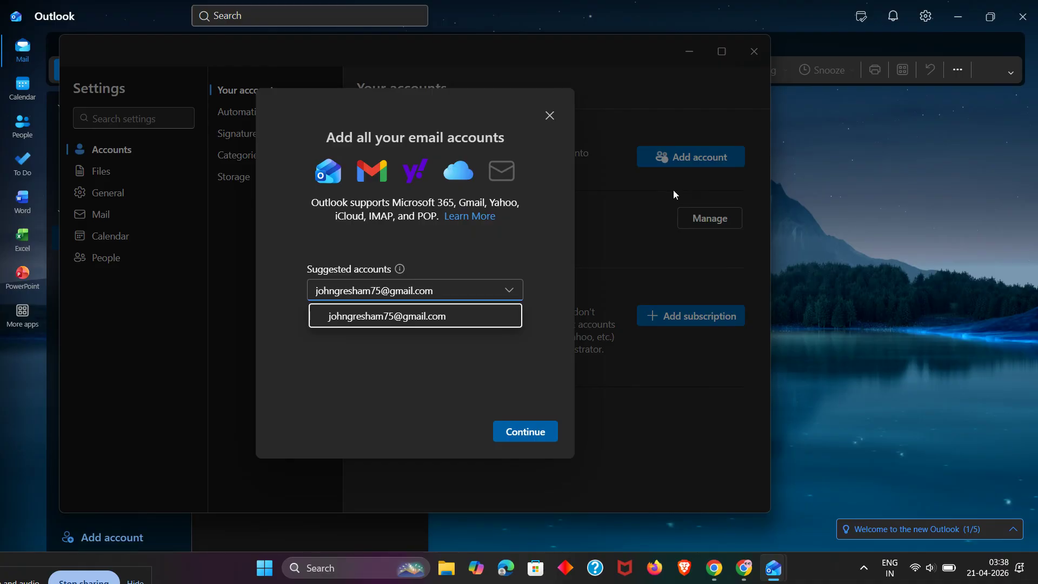
Enter the Gmail address, continue, and cancel the standard sign-in prompt.
left_click(486, 354)
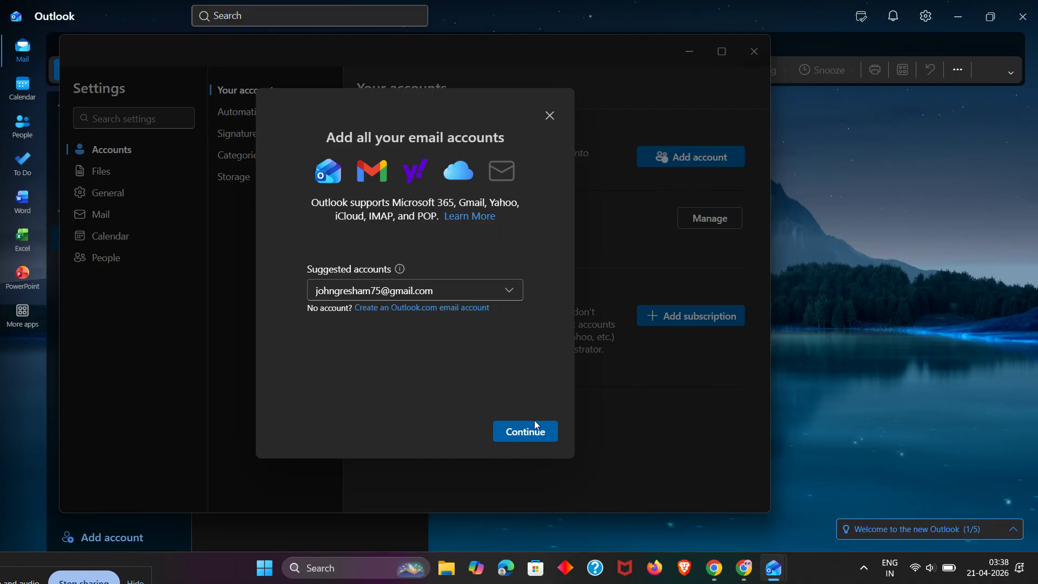
left_click(531, 437)
left_click(535, 435)
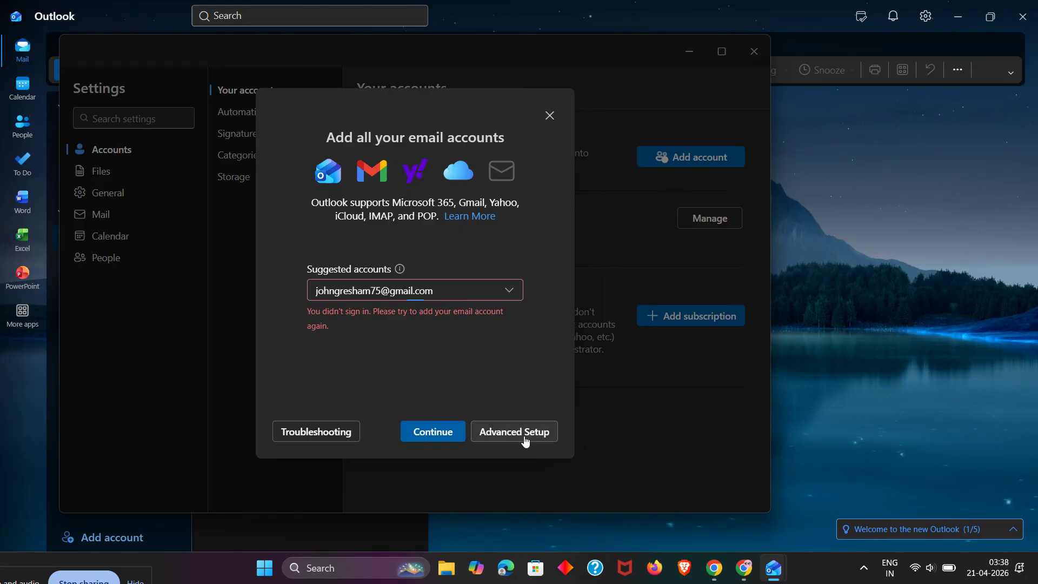
Switch to Advanced setup and pick IMAP as the account type.
left_click(522, 432)
scroll(423, 361, "down", 2)
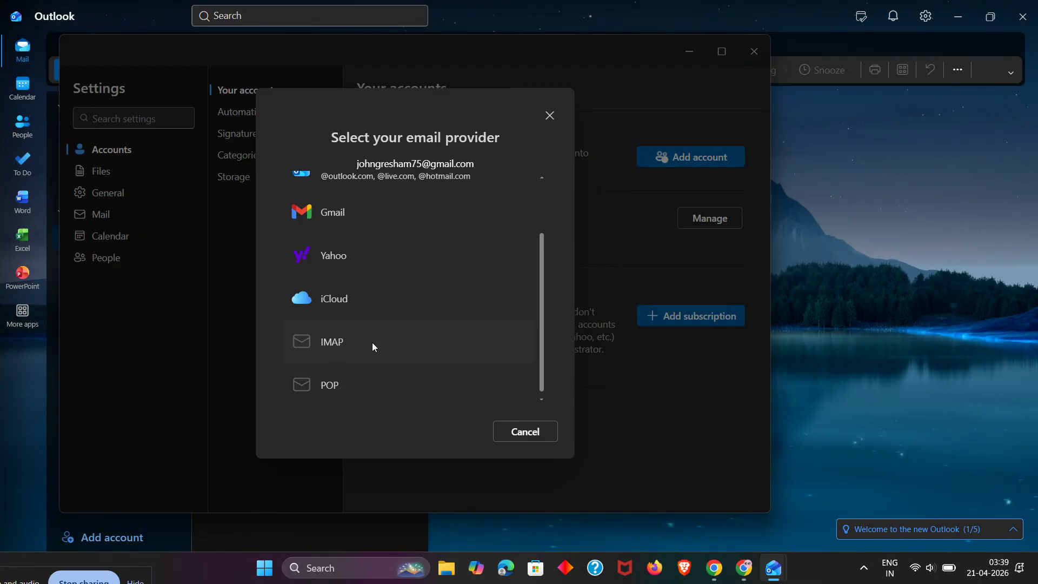
left_click(335, 351)
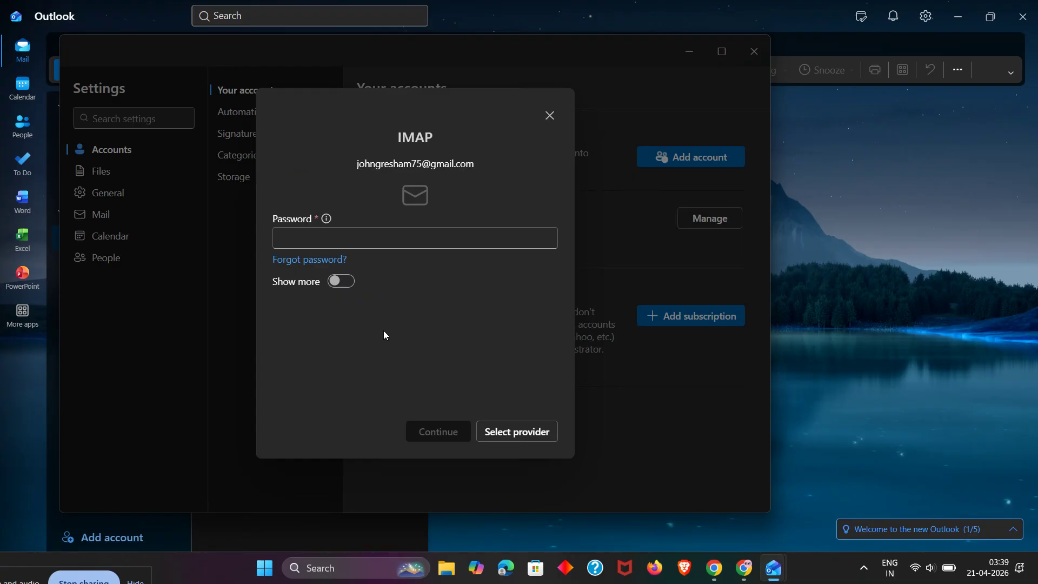
Expand Show more to review imap.gmail.com port 993 and smtp.gmail.com port 465, SSL/TLS.
left_click(342, 281)
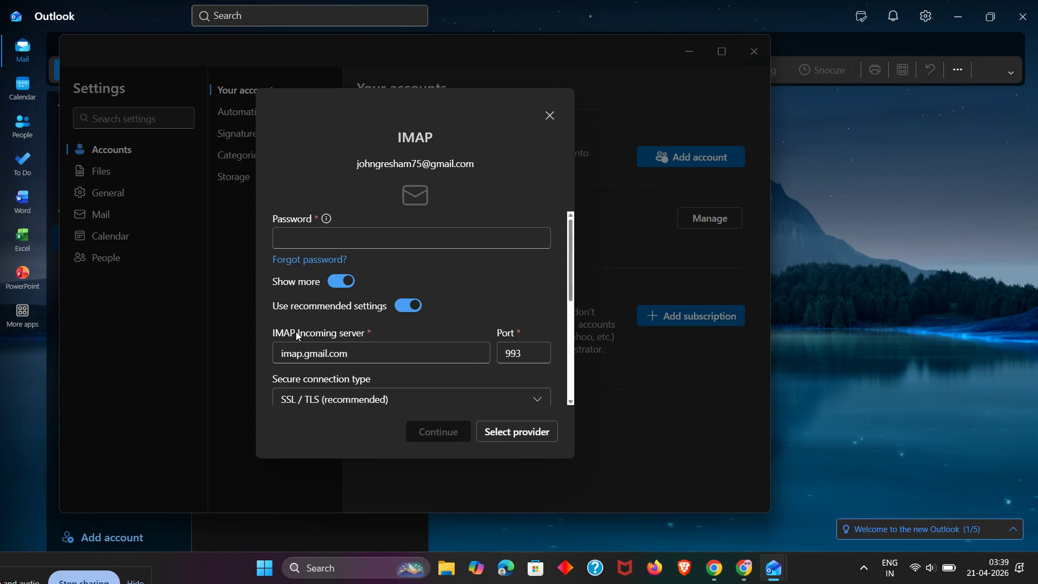
left_click(339, 335)
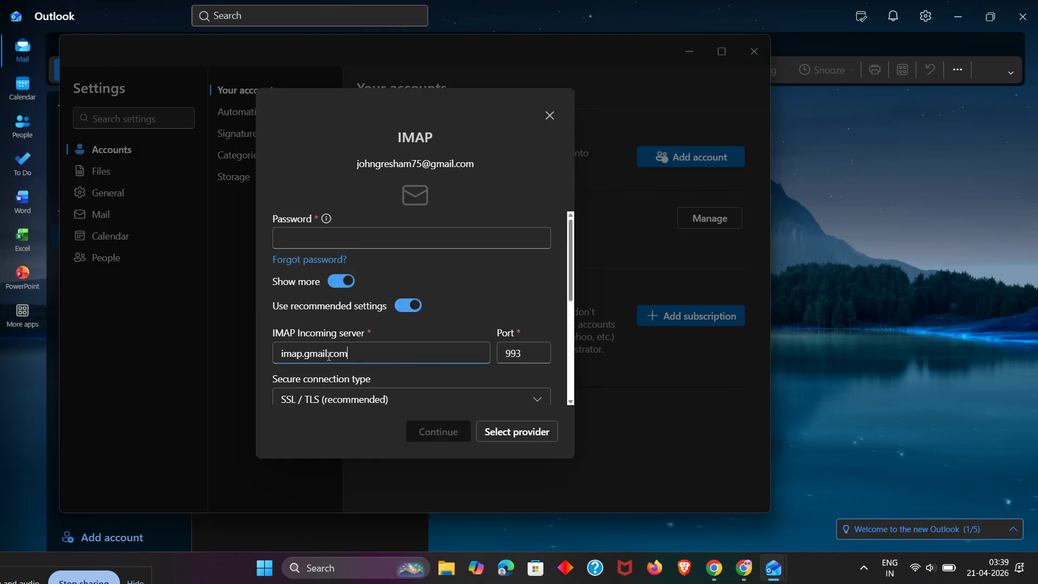
scroll(343, 336, "down", 3)
scroll(306, 330, "down", 2)
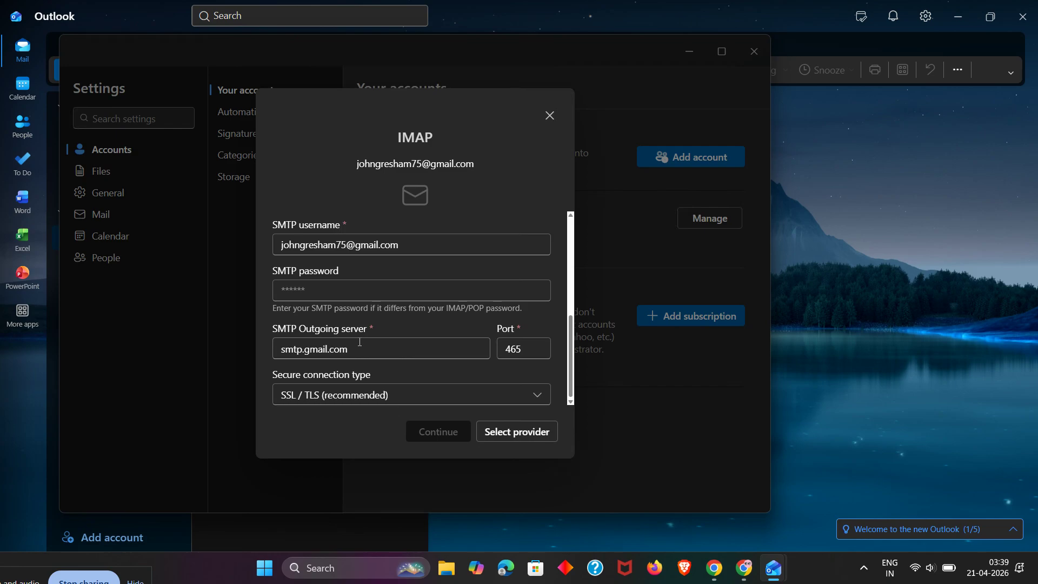
scroll(360, 342, "up", 3)
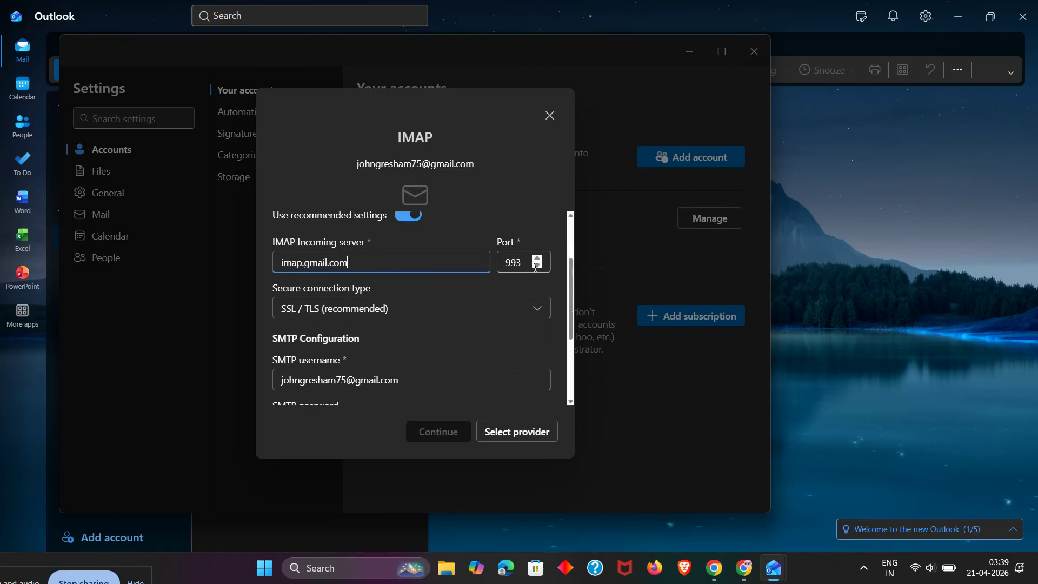
scroll(488, 298, "down", 3)
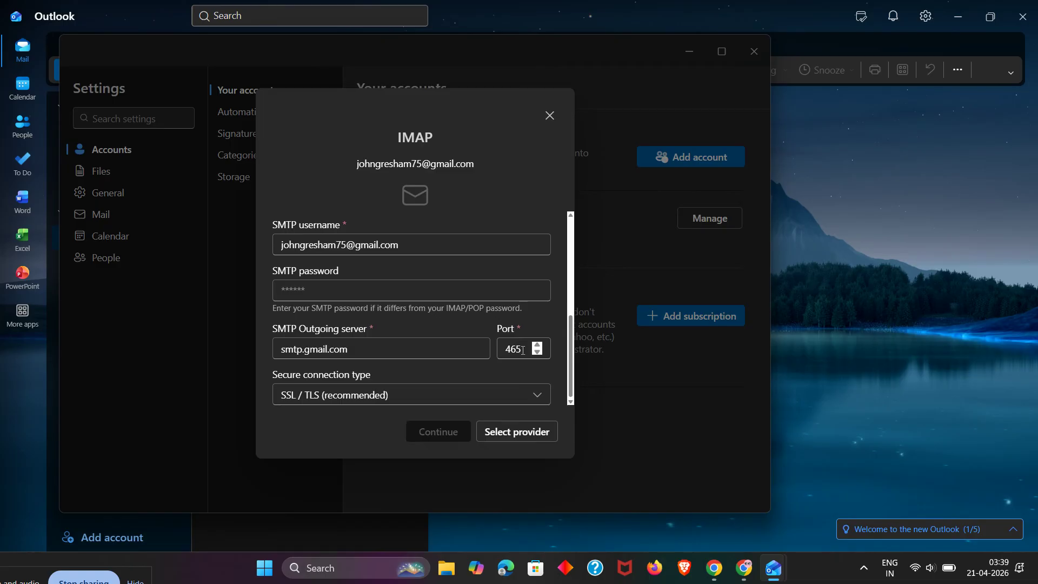
Replace the smtp.gmail.com port 465 with 587, keeping incoming on port 993.
left_click(522, 350)
key("BackSpace")
key("BackSpace")
key("BackSpace")
type("587")
left_click(549, 317)
scroll(426, 373, "up", 2)
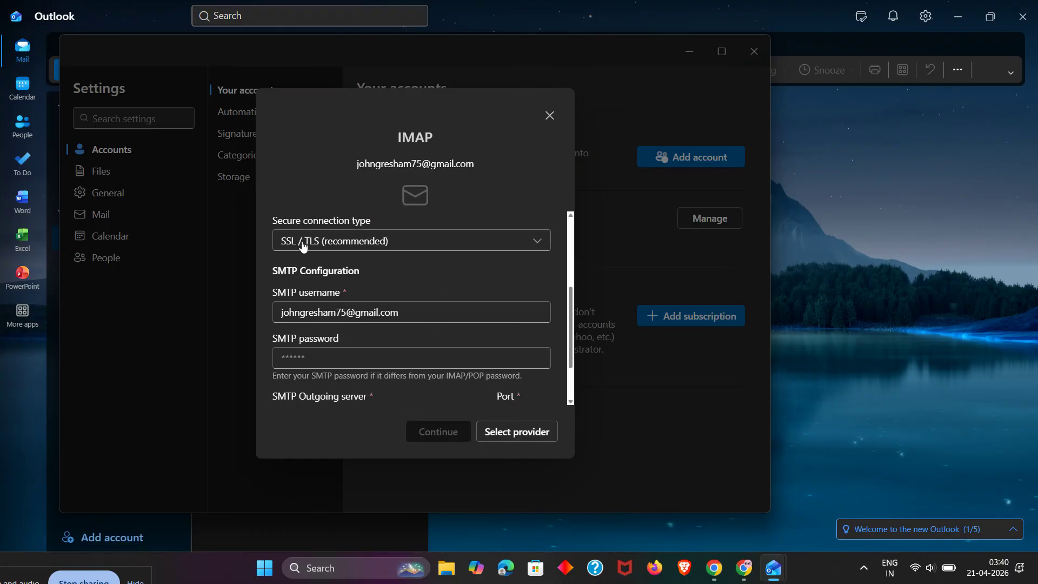
scroll(340, 247, "up", 2)
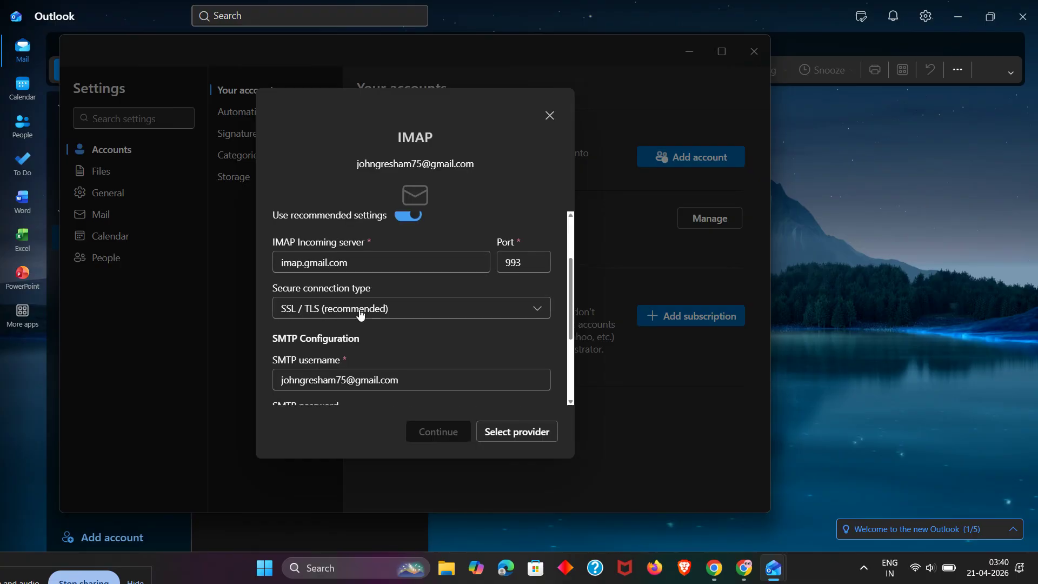
scroll(356, 318, "down", 4)
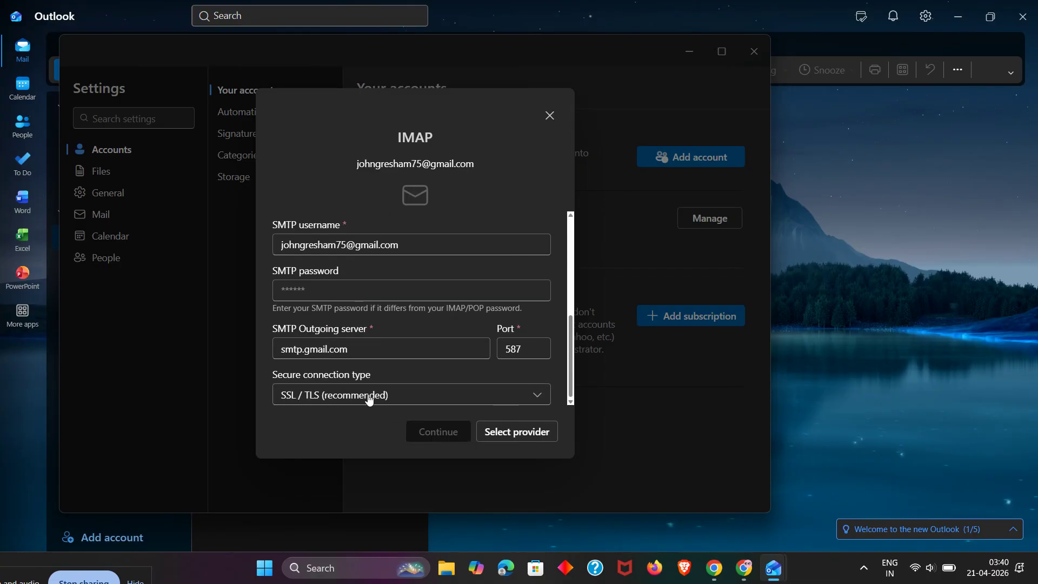
scroll(448, 354, "up", 4)
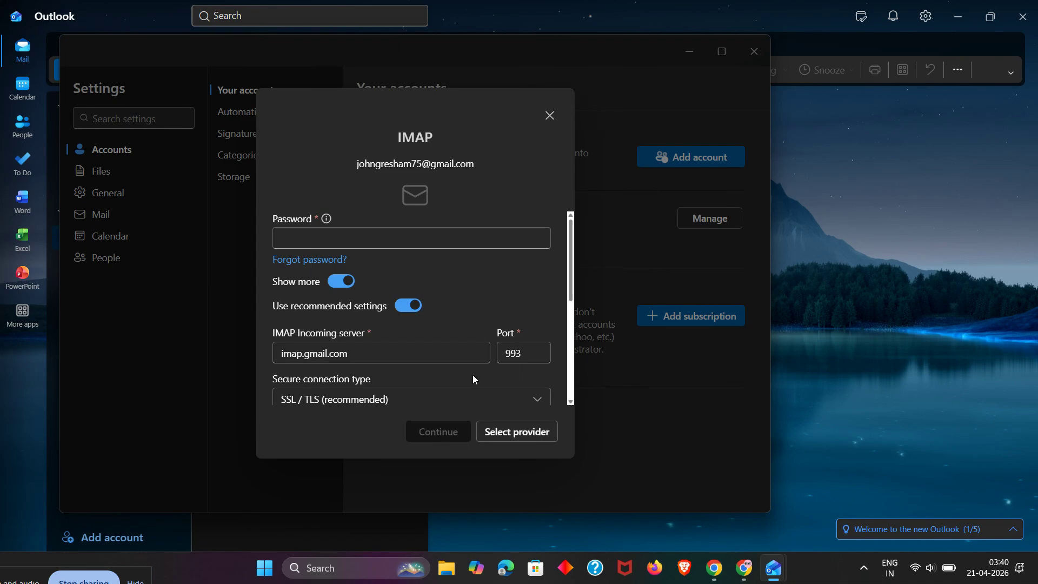
Type the Gmail account password into the Password field.
scroll(473, 378, "down", 3)
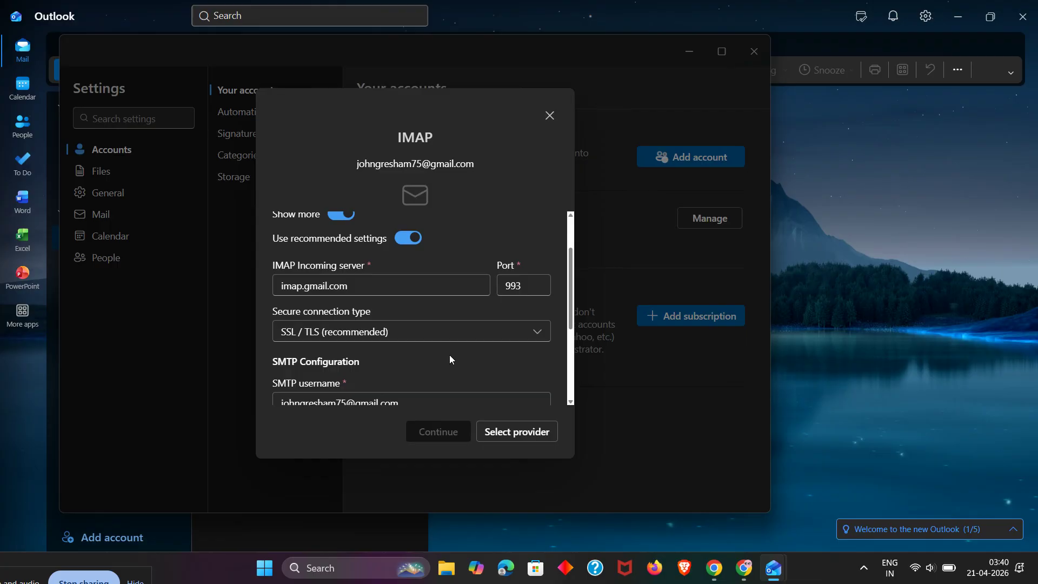
scroll(449, 356, "up", 3)
left_click(367, 237)
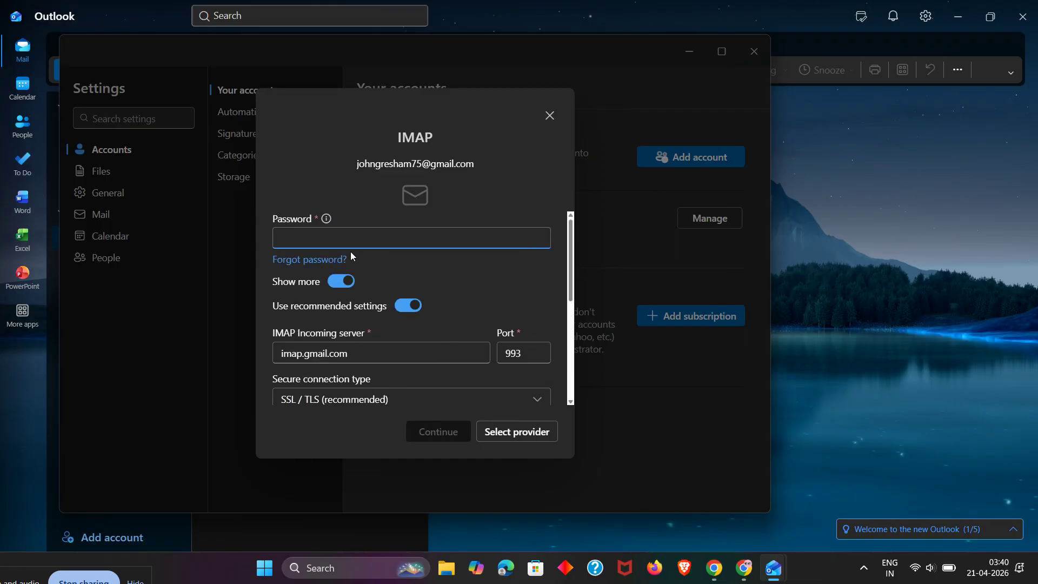
scroll(479, 334, "down", 3)
scroll(413, 290, "up", 3)
type("••••••••••")
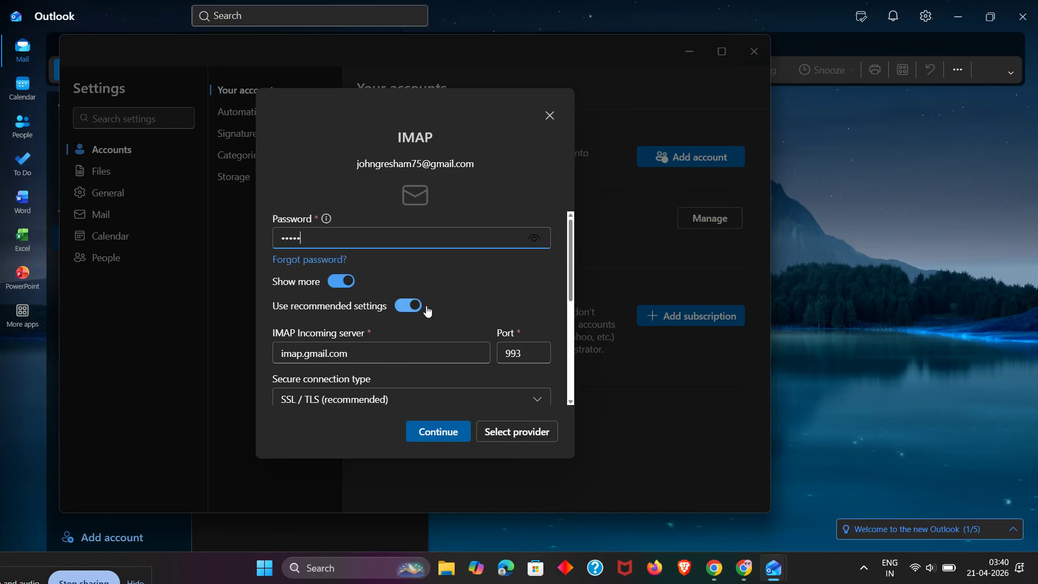
type("•")
left_click(477, 274)
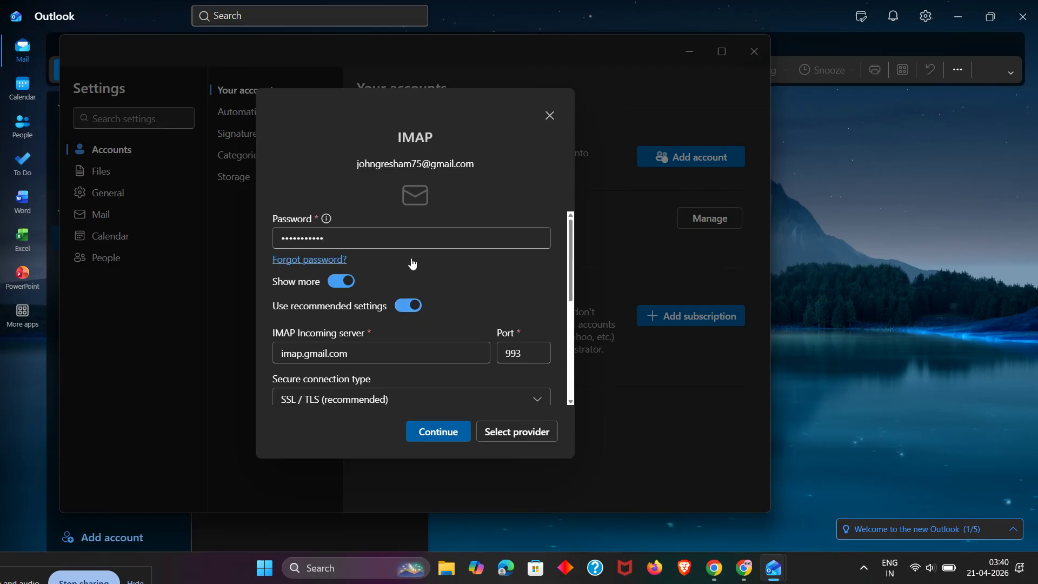
Enter the same password in the SMTP password field for smtp.gmail.com.
scroll(383, 389, "down", 5)
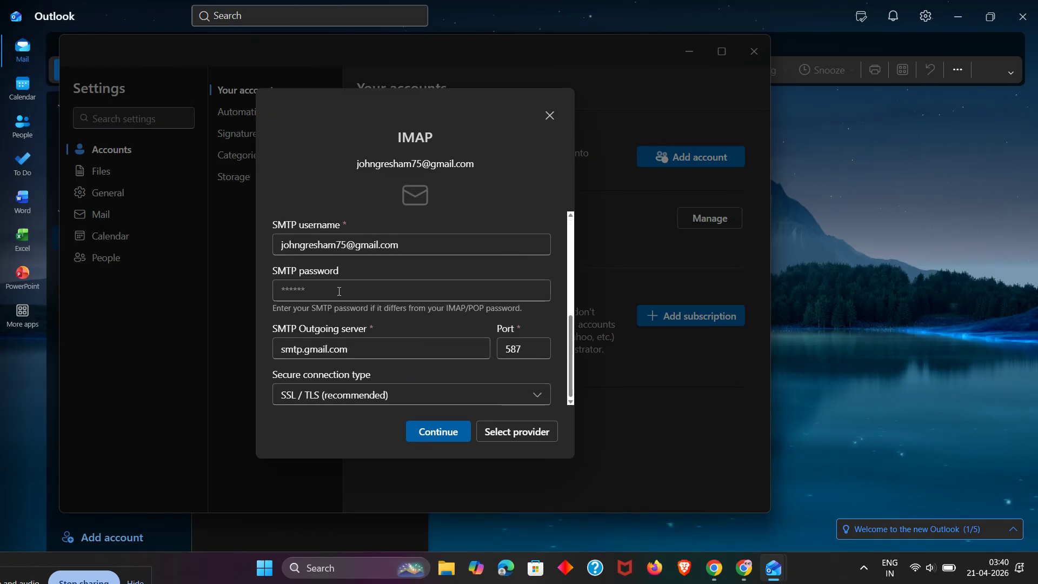
scroll(340, 292, "up", 2)
left_click(354, 353)
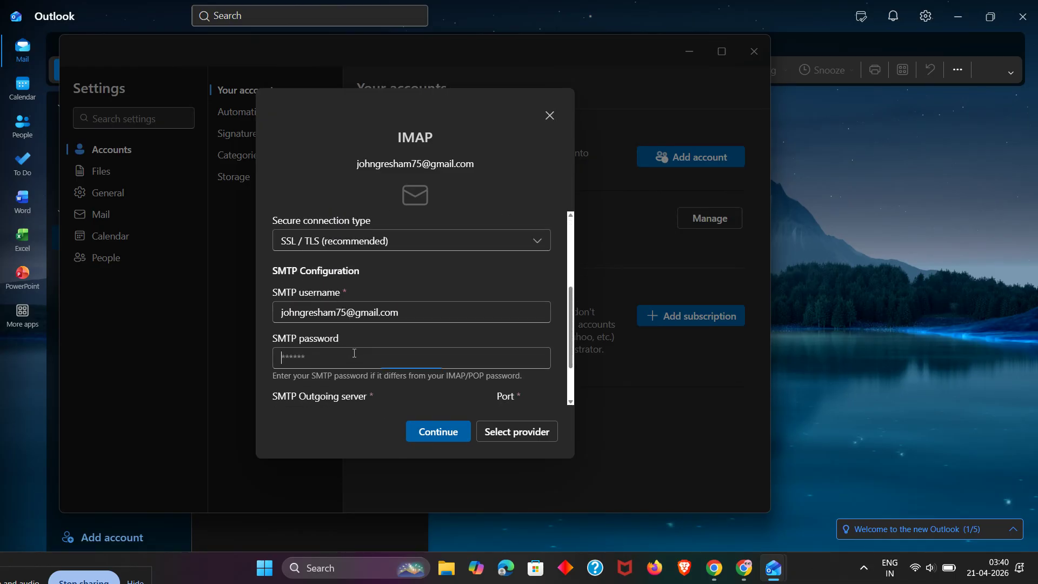
type("••••••••••")
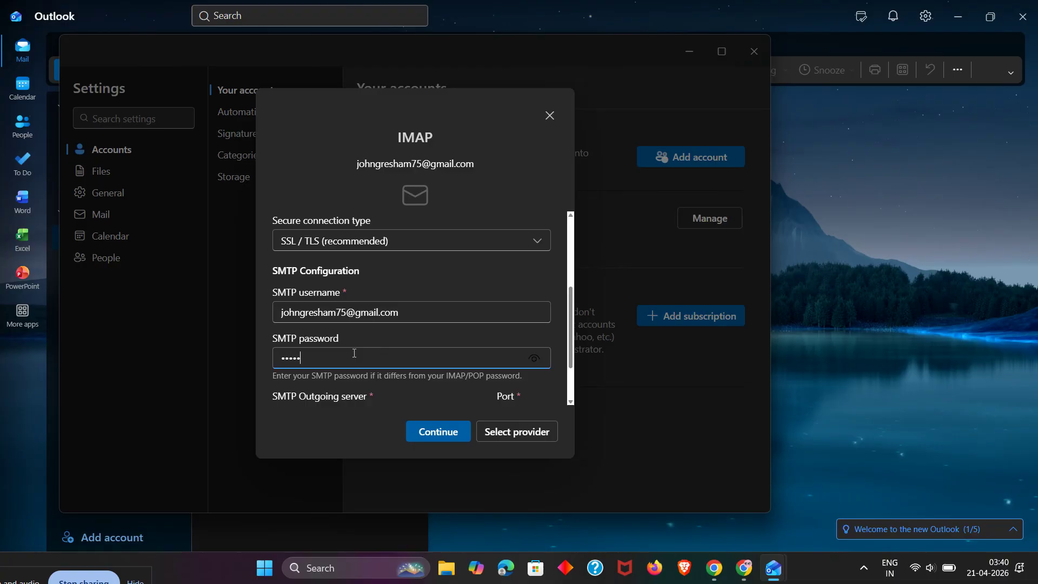
type("•")
scroll(433, 345, "down", 1)
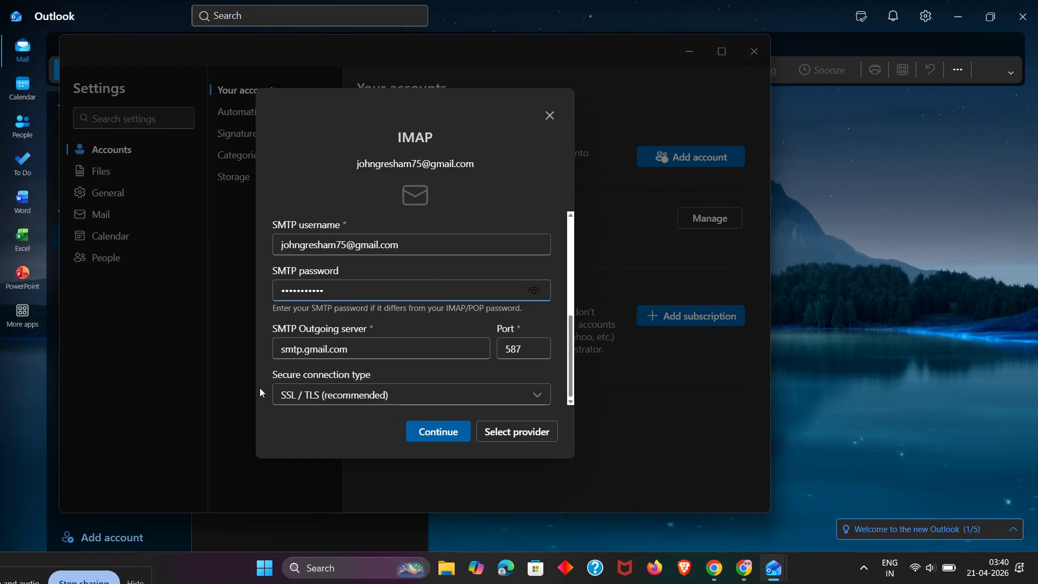